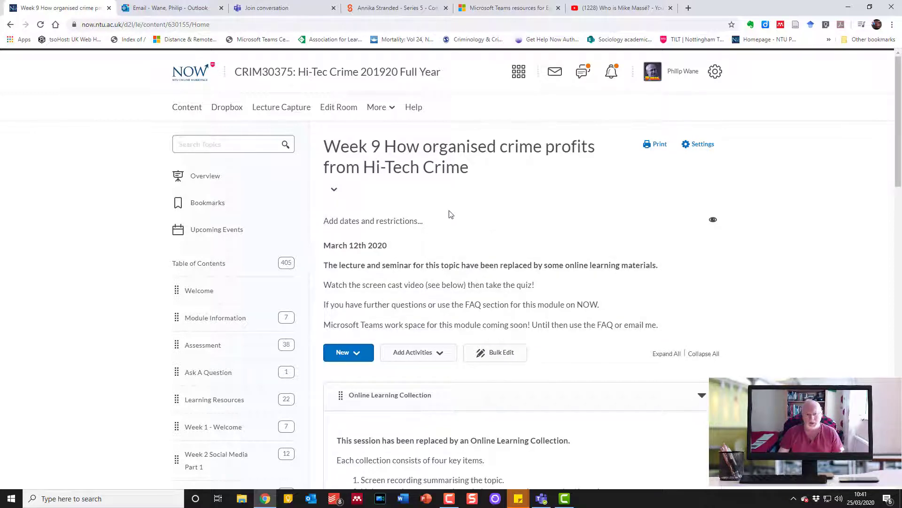
# Step: Scroll the Week 9 page down to the CRIM30375 Organised Crime video link
pyautogui.scroll(-1, 450, 213)
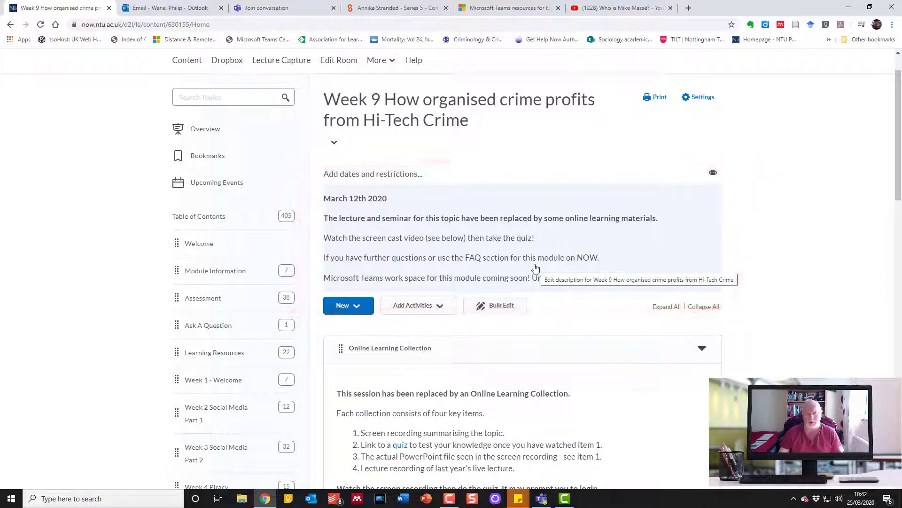
pyautogui.scroll(-5, 536, 268)
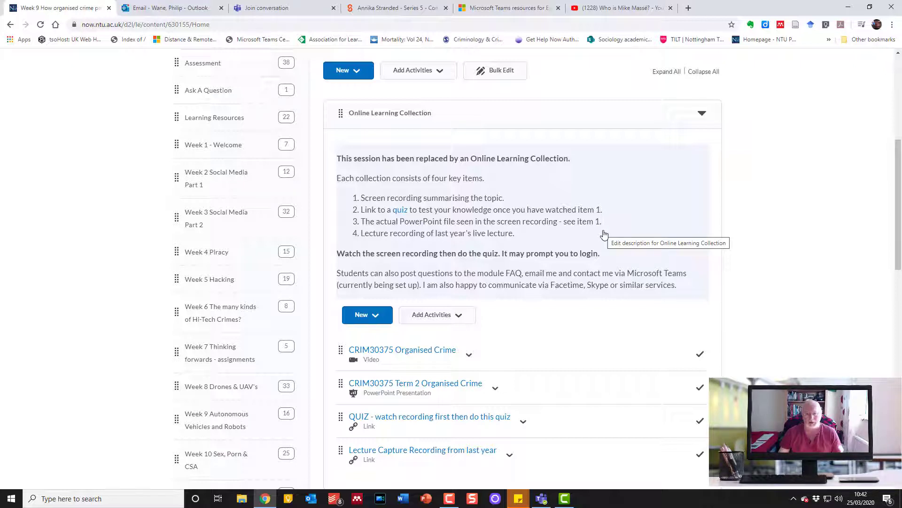
pyautogui.scroll(-1, 603, 234)
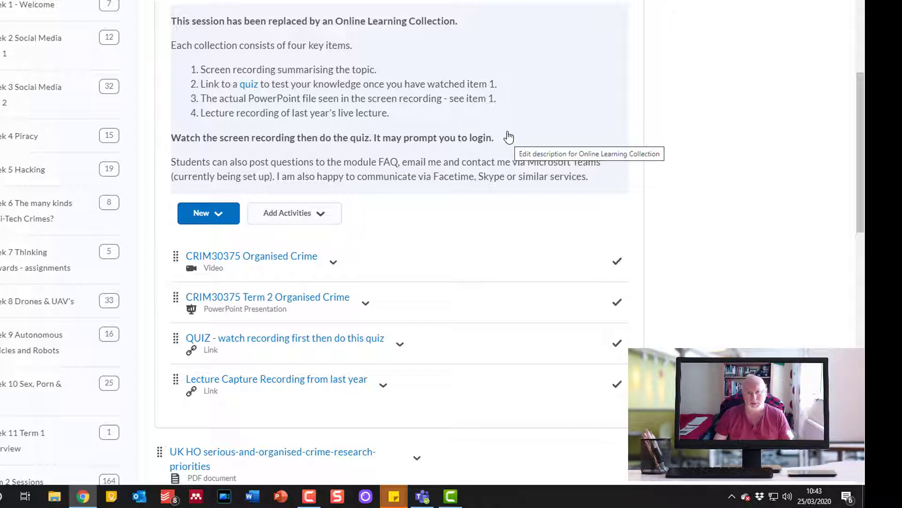
pyautogui.scroll(-1, 481, 209)
pyautogui.scroll(-1, 481, 206)
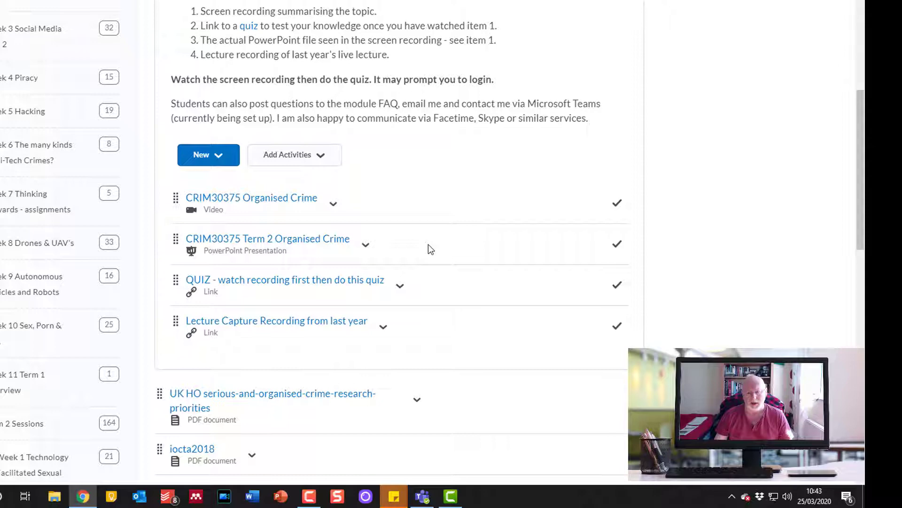
pyautogui.scroll(-7, 428, 244)
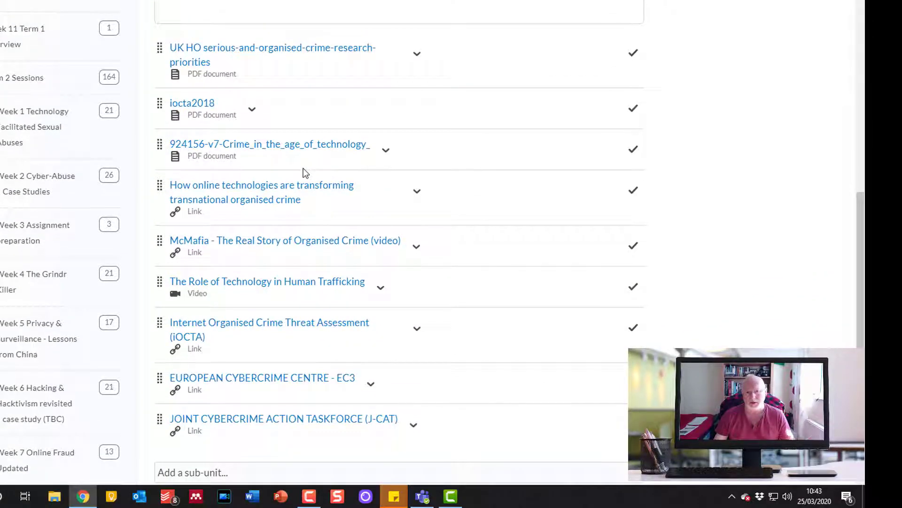
pyautogui.scroll(-5, 323, 247)
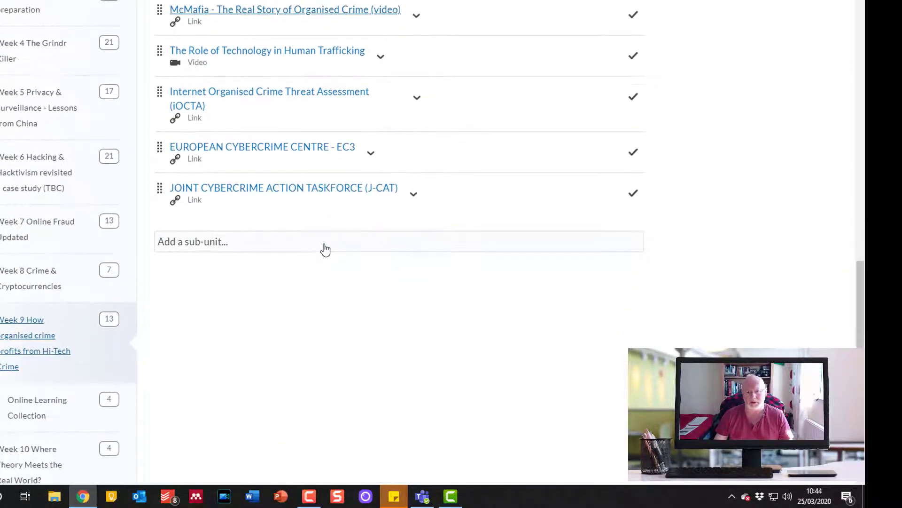
pyautogui.scroll(5, 323, 242)
pyautogui.scroll(5, 327, 241)
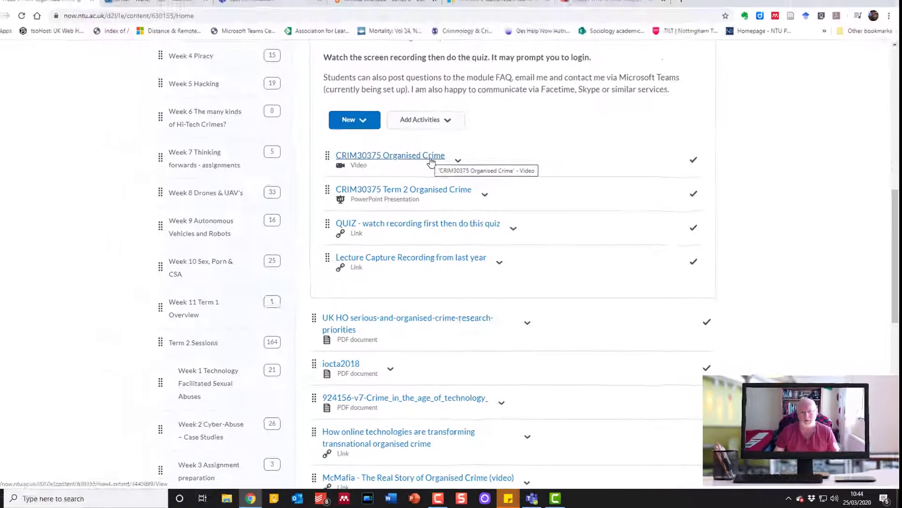
pyautogui.scroll(1, 440, 237)
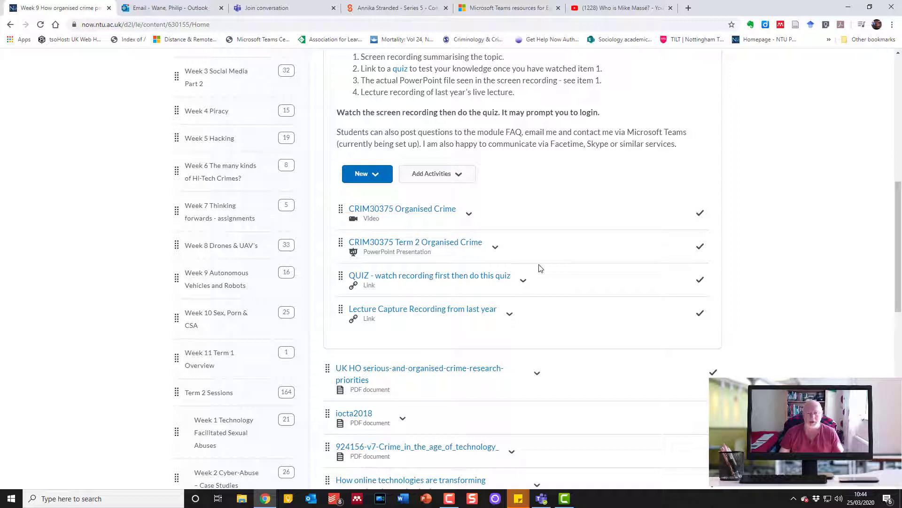
pyautogui.scroll(1, 541, 268)
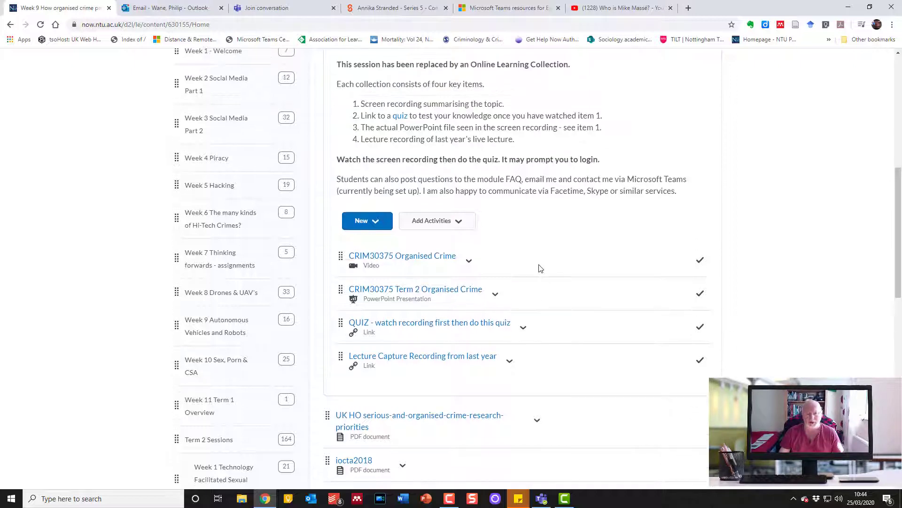
pyautogui.scroll(1, 540, 268)
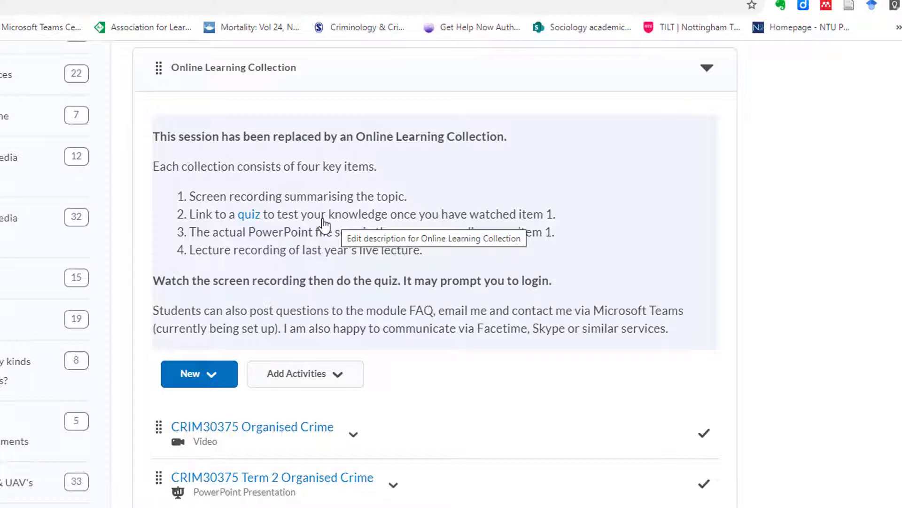
pyautogui.scroll(-1, 501, 384)
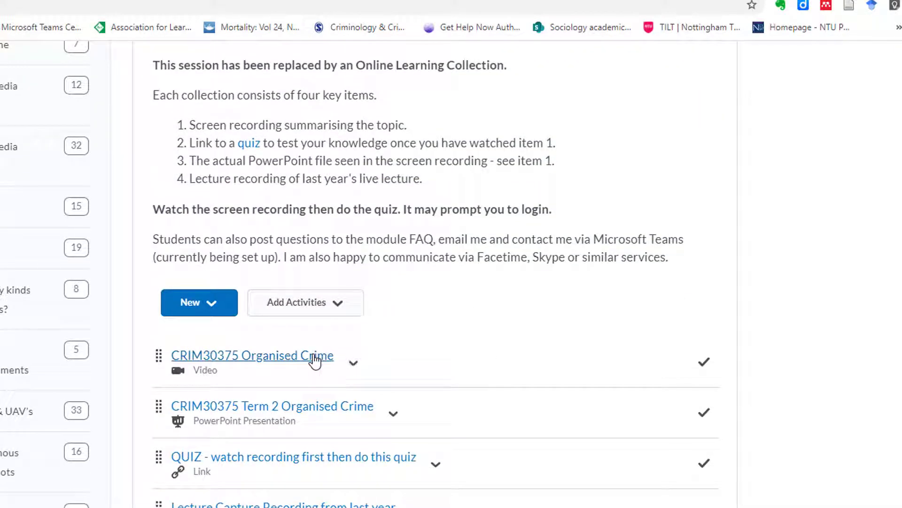
# Step: Open the CRIM30375 Organised Crime video item and start the embedded screencast playing
pyautogui.click(314, 356)
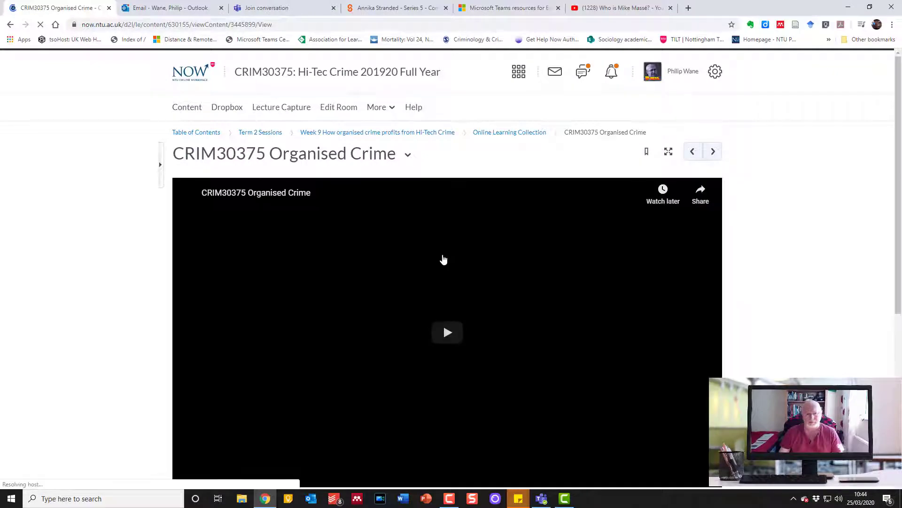
pyautogui.scroll(-1, 749, 352)
pyautogui.scroll(-1, 749, 352)
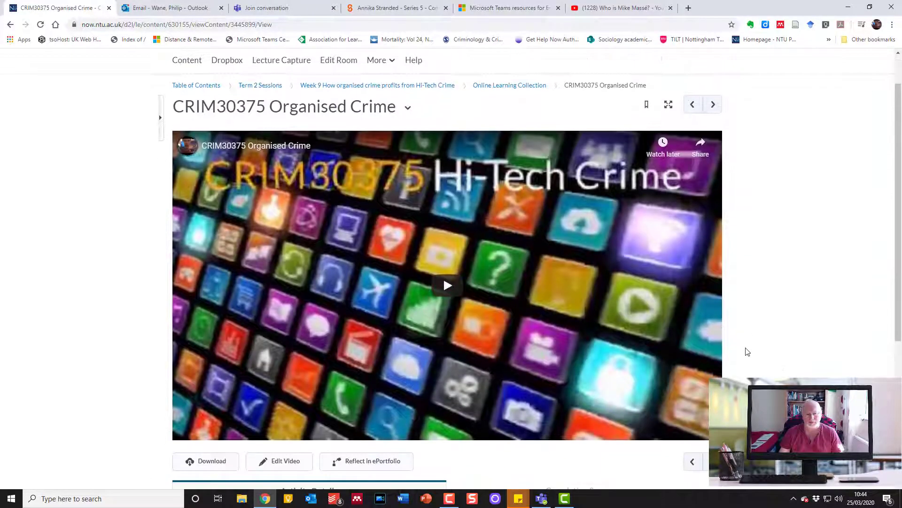
pyautogui.click(445, 289)
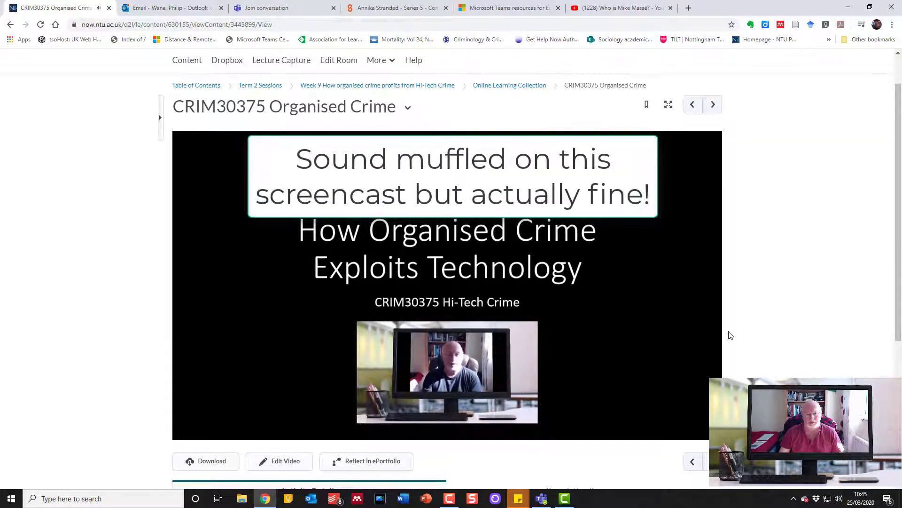
pyautogui.moveTo(641, 344)
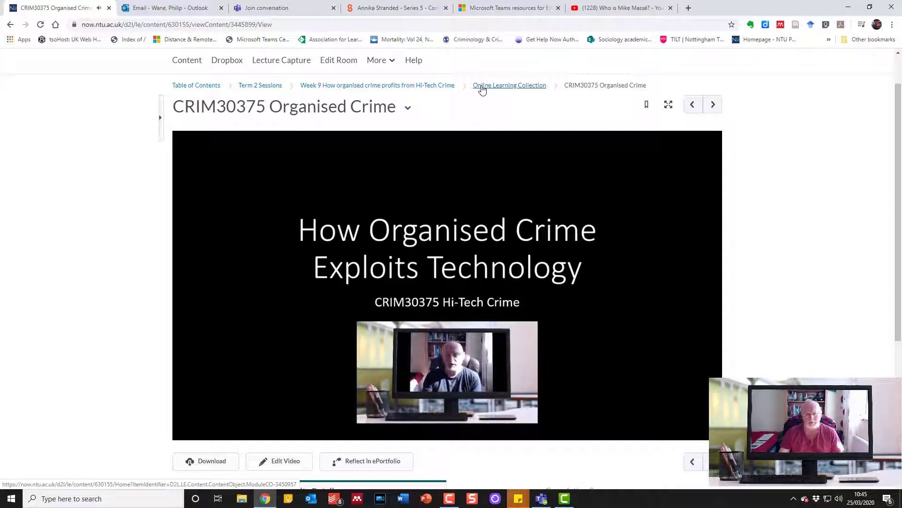
# Step: Return to the Online Learning Collection page and scroll down to its item descriptions
pyautogui.click(483, 86)
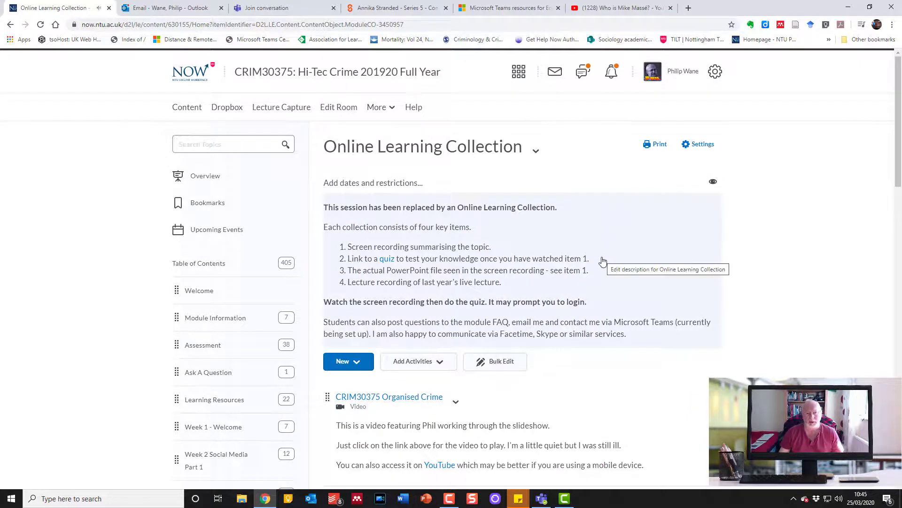
pyautogui.scroll(-5, 591, 262)
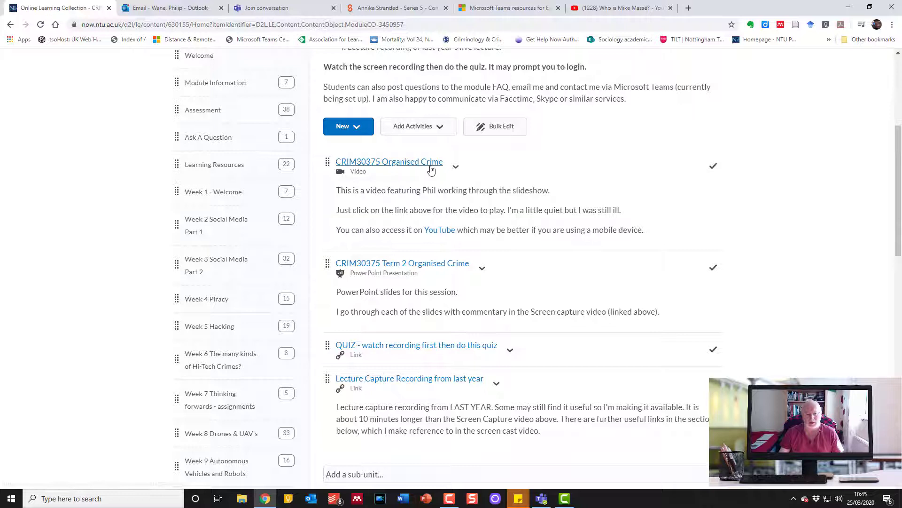
pyautogui.scroll(-2, 430, 171)
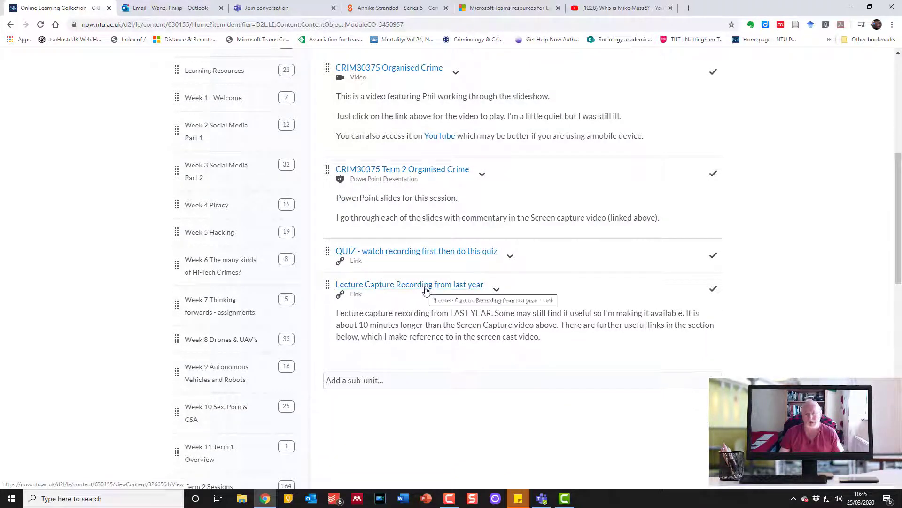
# Step: Open last year's Hi-Tech Crime lecture capture in Panopto and browse its chapter contents
pyautogui.click(424, 286)
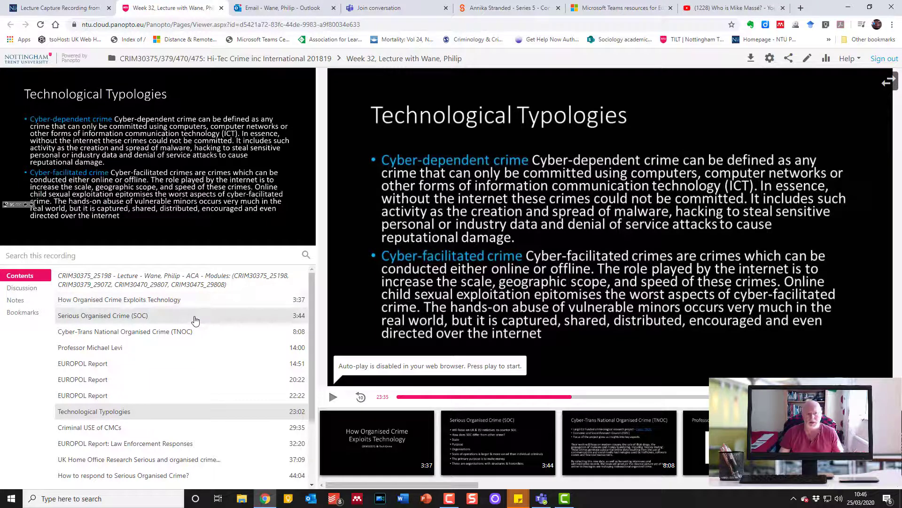
pyautogui.scroll(-2, 190, 358)
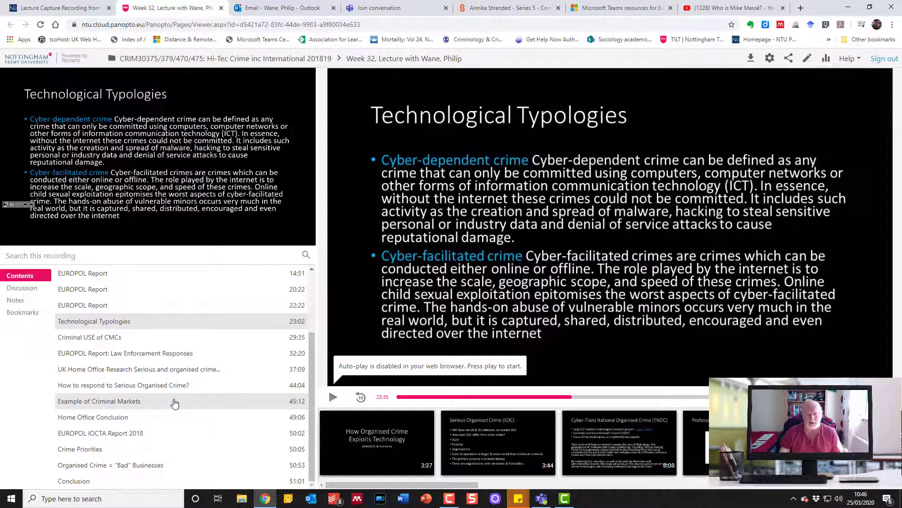
pyautogui.scroll(2, 174, 402)
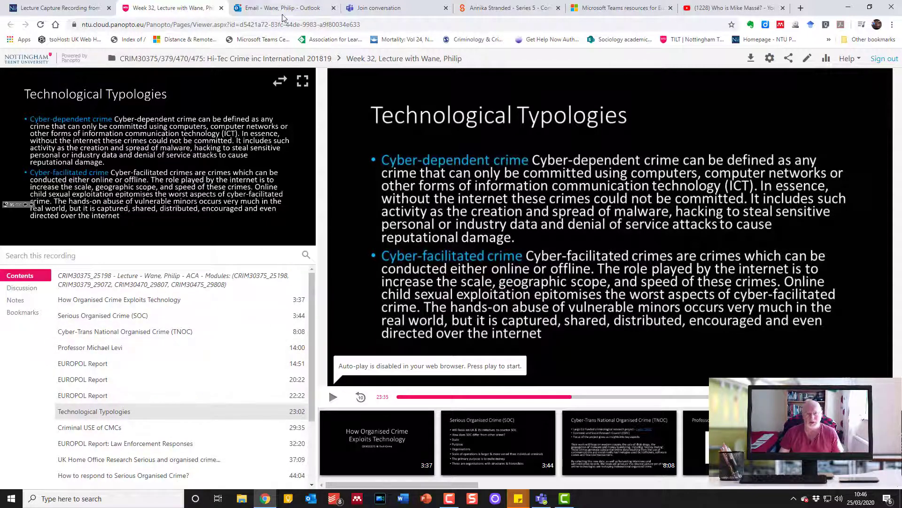
# Step: Go back to the Online Learning Collection and open the Organised Crime quiz in a new tab
pyautogui.click(71, 10)
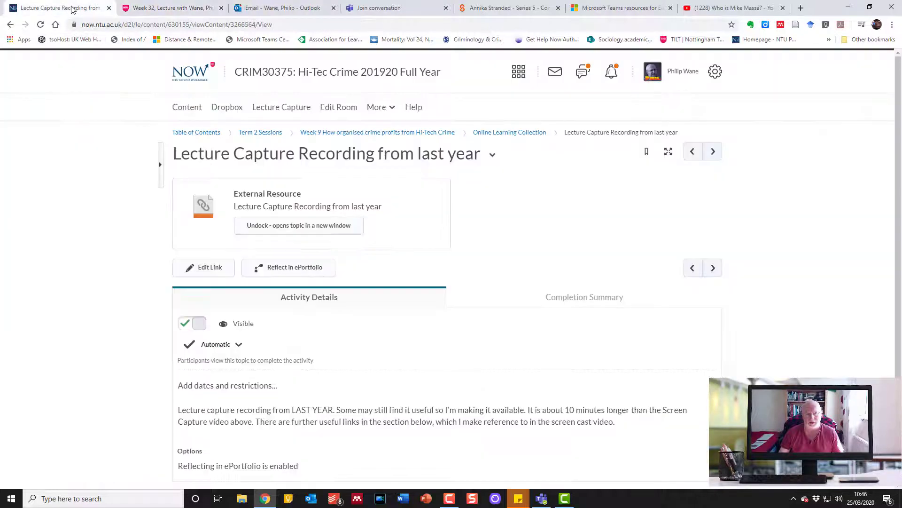
pyautogui.click(500, 136)
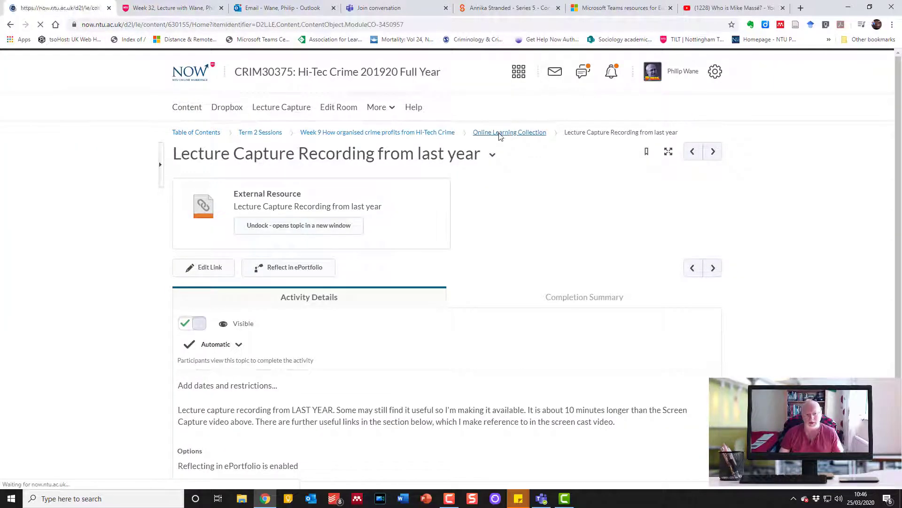
pyautogui.scroll(-4, 517, 288)
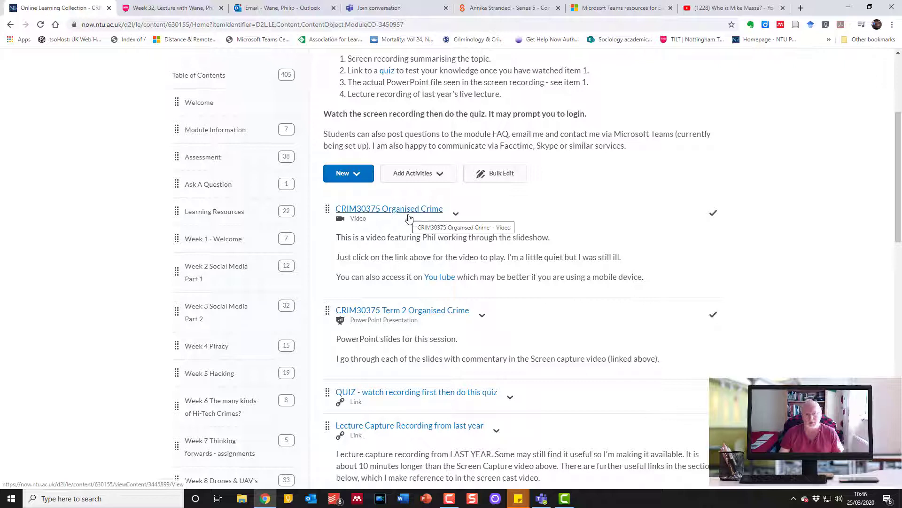
pyautogui.scroll(-1, 394, 215)
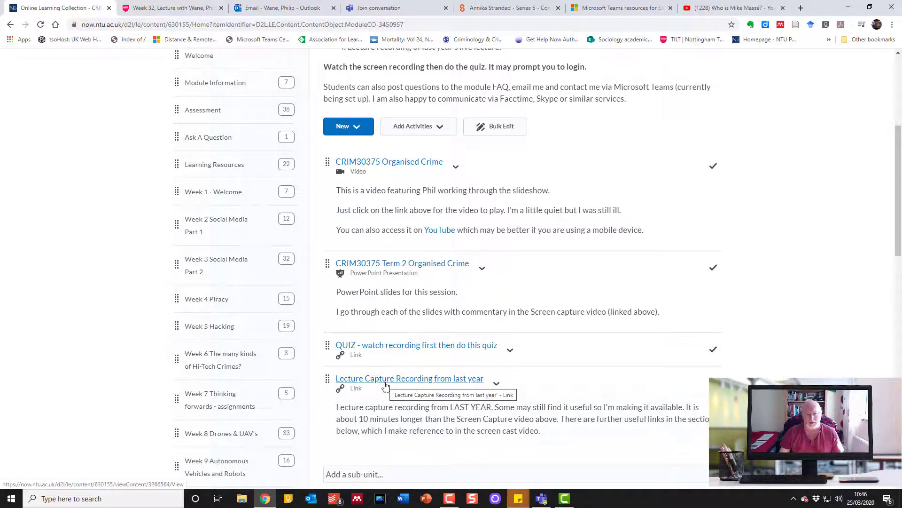
pyautogui.click(433, 351)
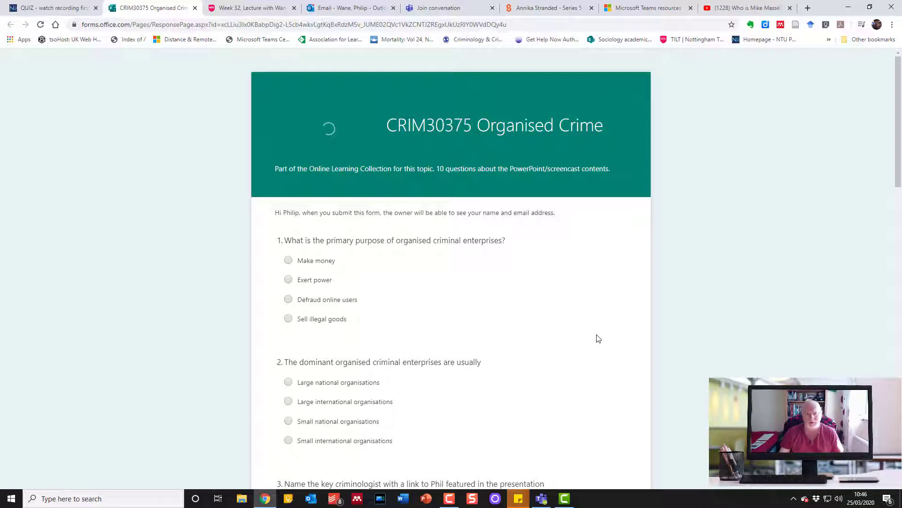
pyautogui.scroll(-6, 598, 338)
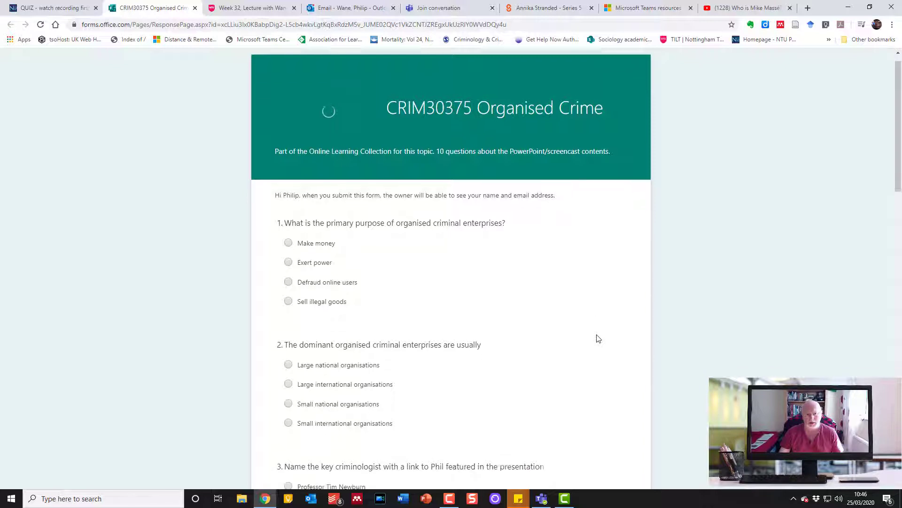
pyautogui.scroll(-4, 599, 338)
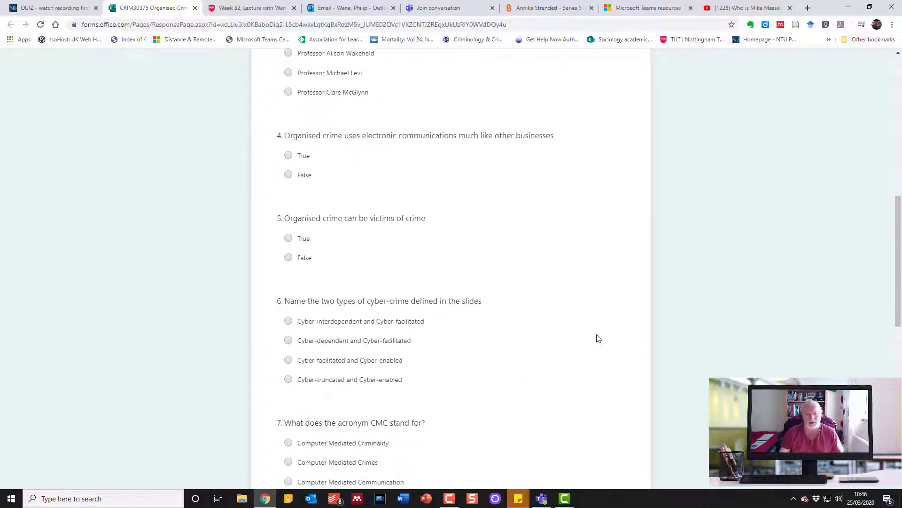
pyautogui.scroll(5, 598, 338)
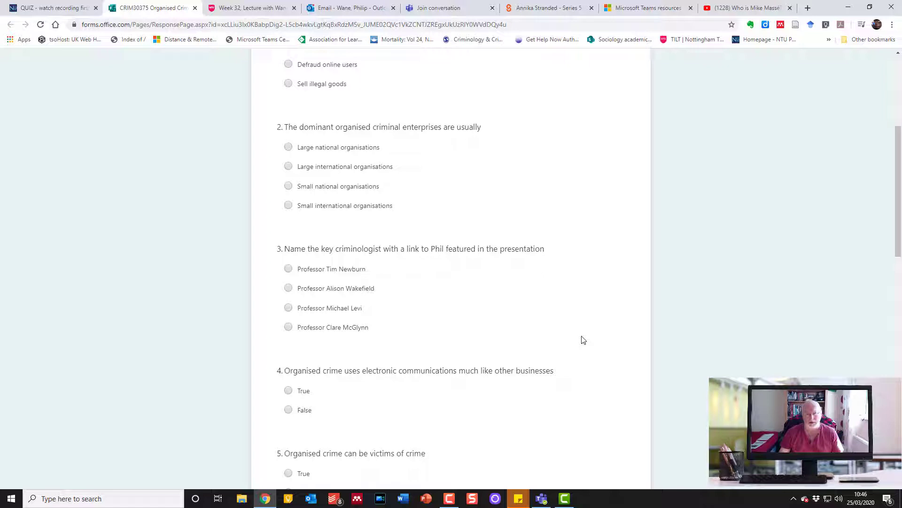
pyautogui.scroll(-17, 582, 339)
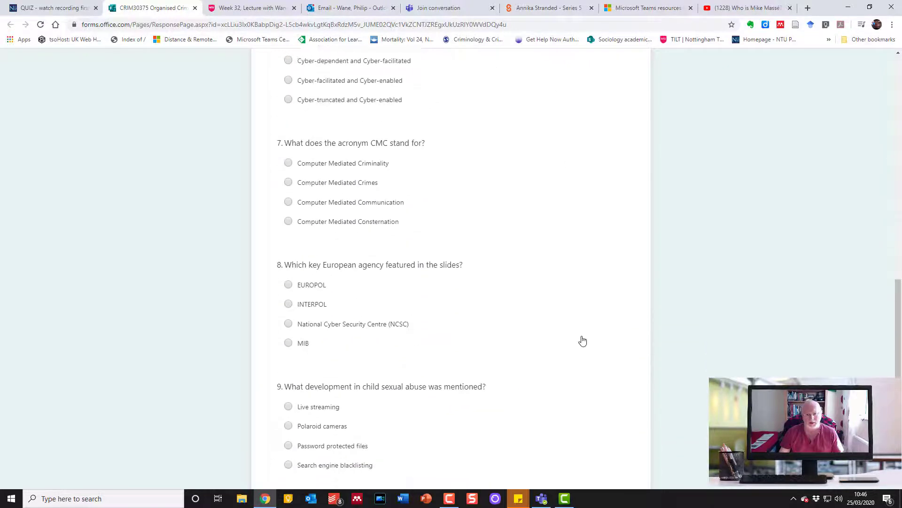
pyautogui.scroll(-1, 583, 340)
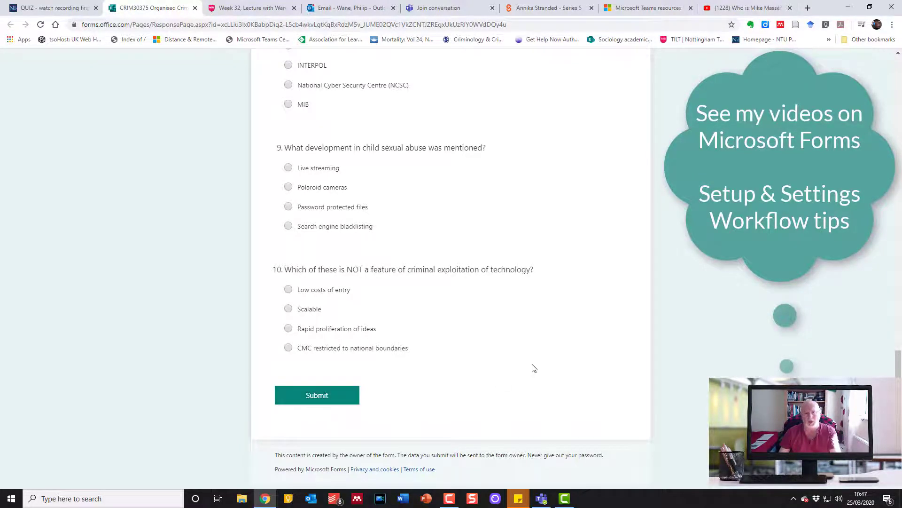
pyautogui.scroll(15, 534, 367)
pyautogui.scroll(8, 535, 365)
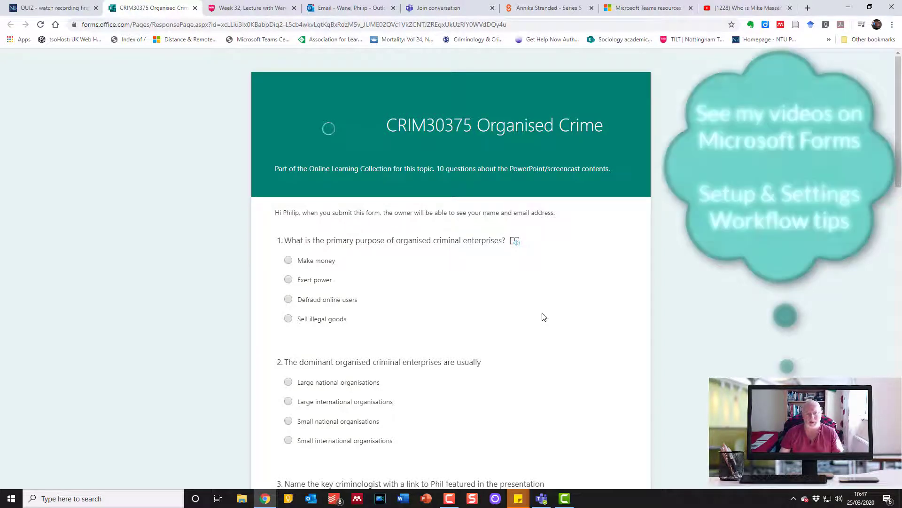
# Step: From the NOW course page, open the Week 10 'CRIM30375 Where Theory Meets Internet Screencast' item
pyautogui.click(84, 8)
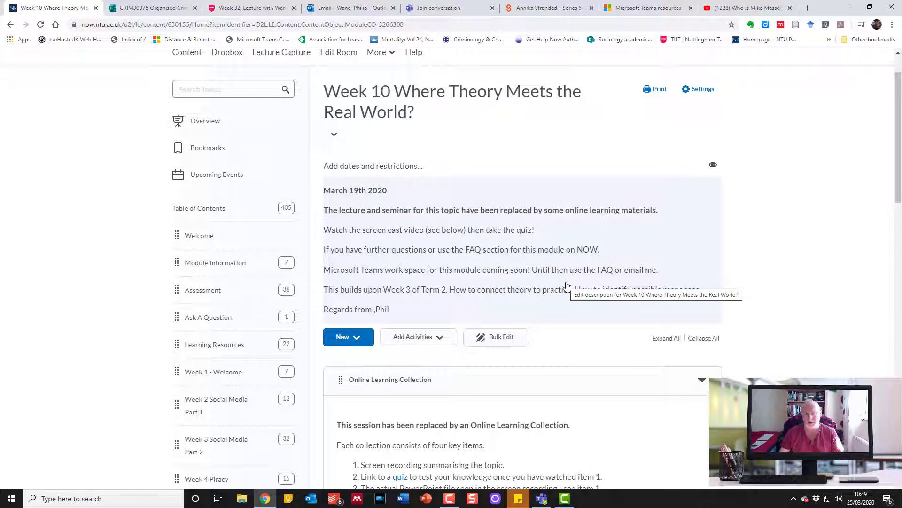
pyautogui.scroll(-5, 566, 286)
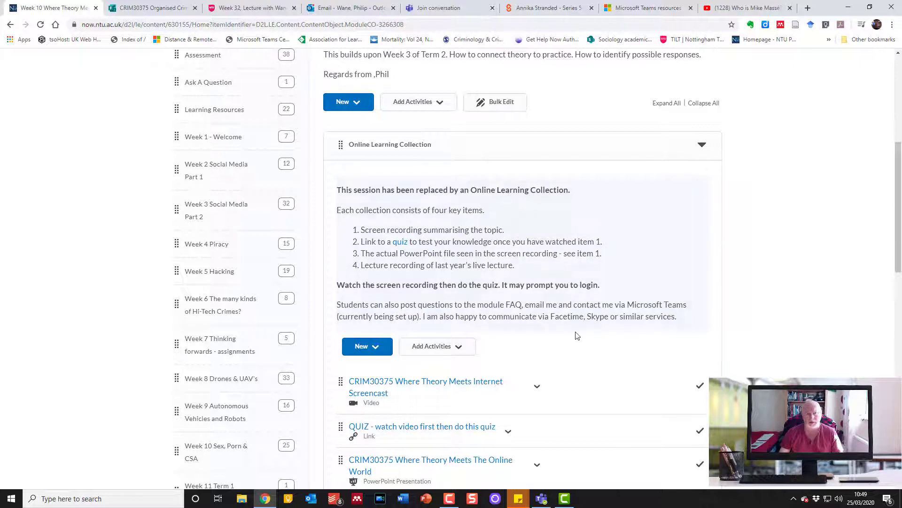
pyautogui.scroll(-1, 574, 334)
pyautogui.scroll(-1, 576, 334)
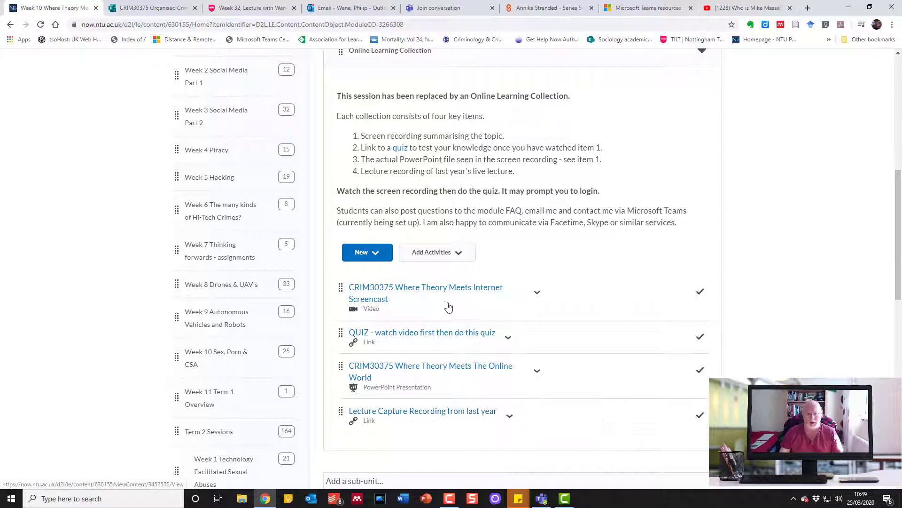
pyautogui.click(448, 290)
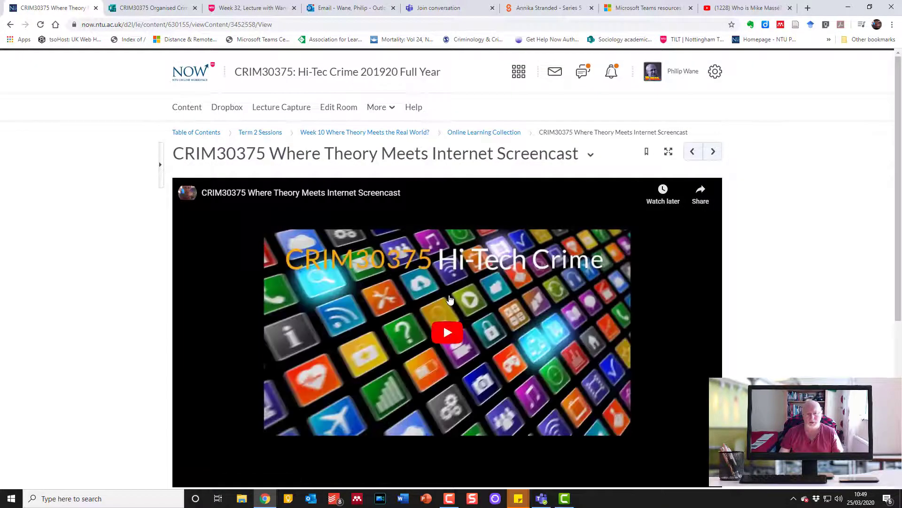
# Step: Play the Internet Screencast, skip to 2:41 then 5:10, and return to the collection
pyautogui.scroll(-1, 450, 295)
pyautogui.click(449, 294)
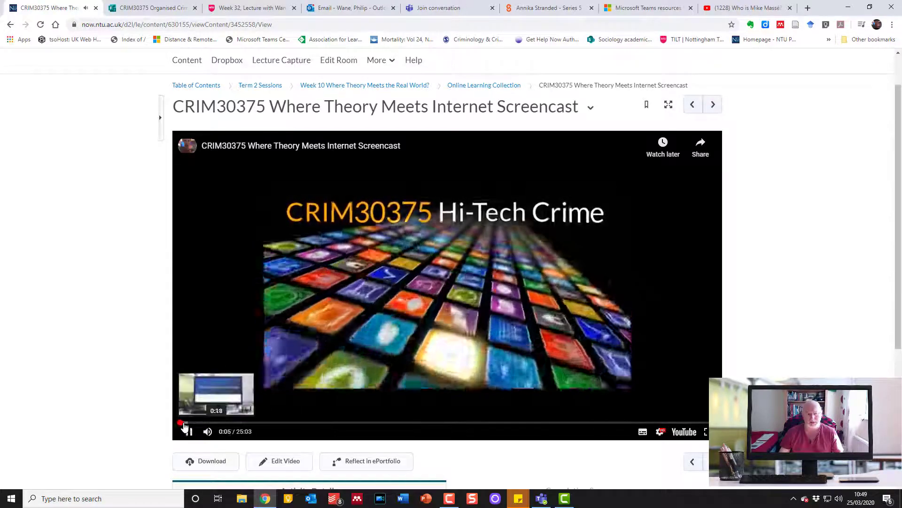
pyautogui.moveTo(197, 422); pyautogui.dragTo(237, 428)
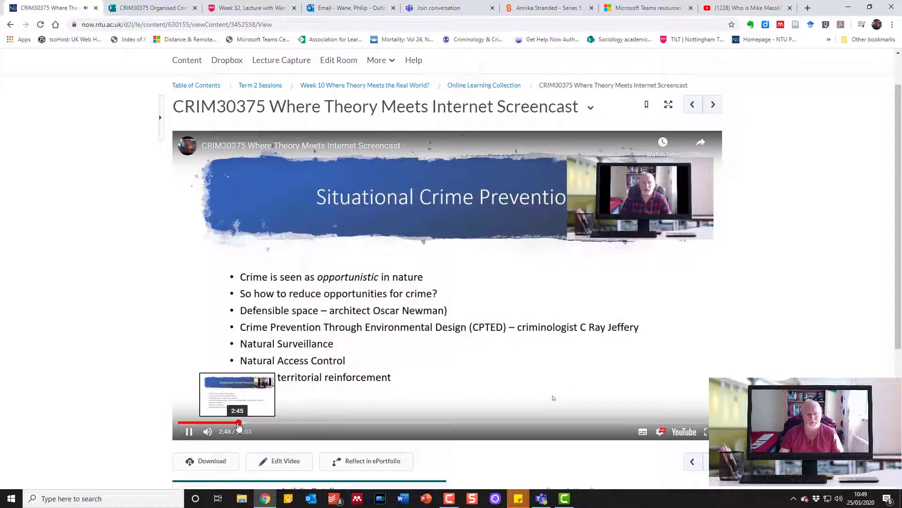
pyautogui.moveTo(240, 424); pyautogui.dragTo(292, 424)
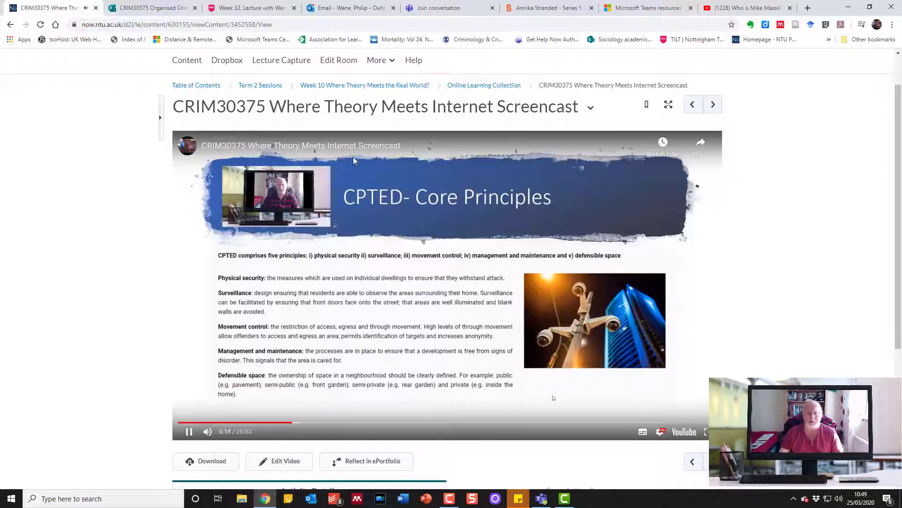
pyautogui.click(452, 88)
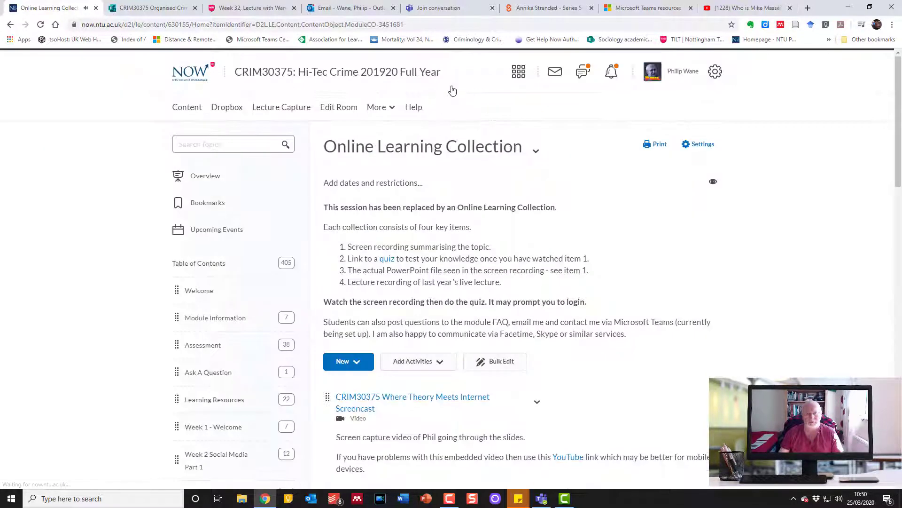
# Step: Scroll through the Week 10 collection's screencast, quiz, PowerPoint and lecture capture items
pyautogui.scroll(-6, 580, 329)
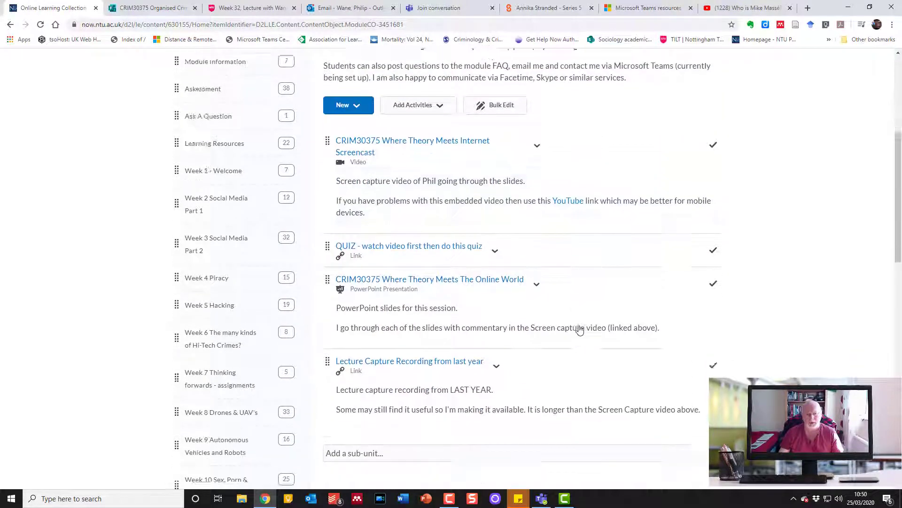
pyautogui.scroll(5, 581, 327)
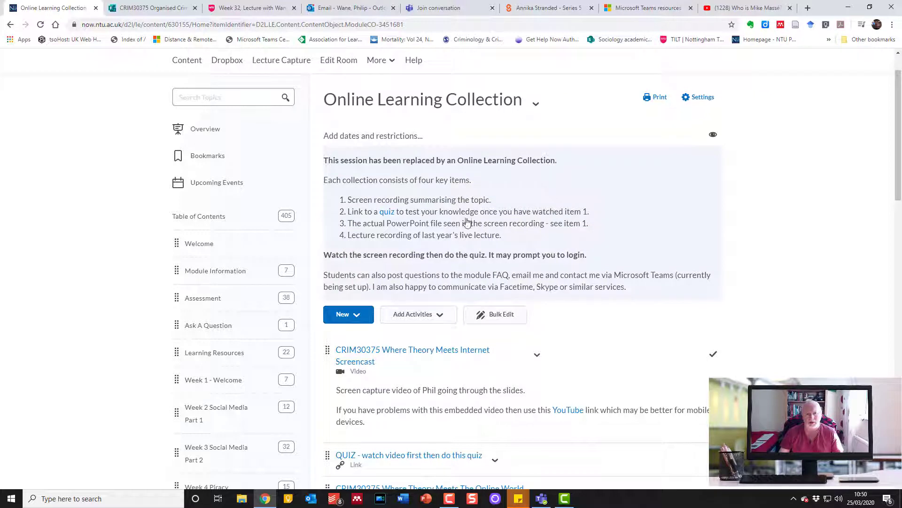
pyautogui.scroll(-3, 466, 227)
pyautogui.scroll(-1, 466, 227)
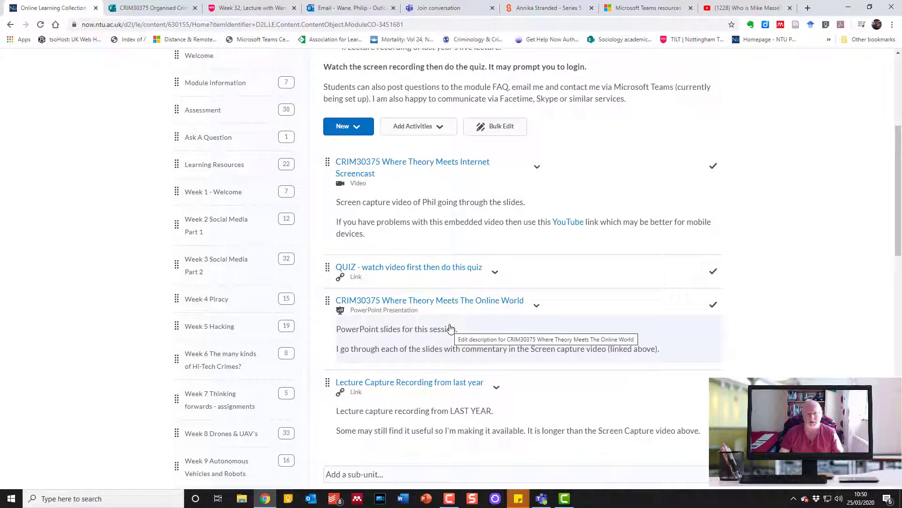
pyautogui.scroll(-2, 450, 328)
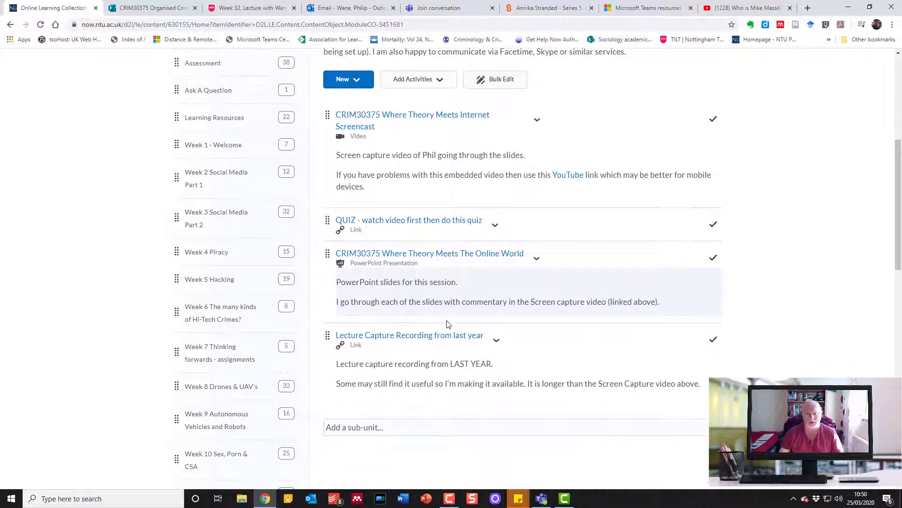
pyautogui.scroll(2, 590, 302)
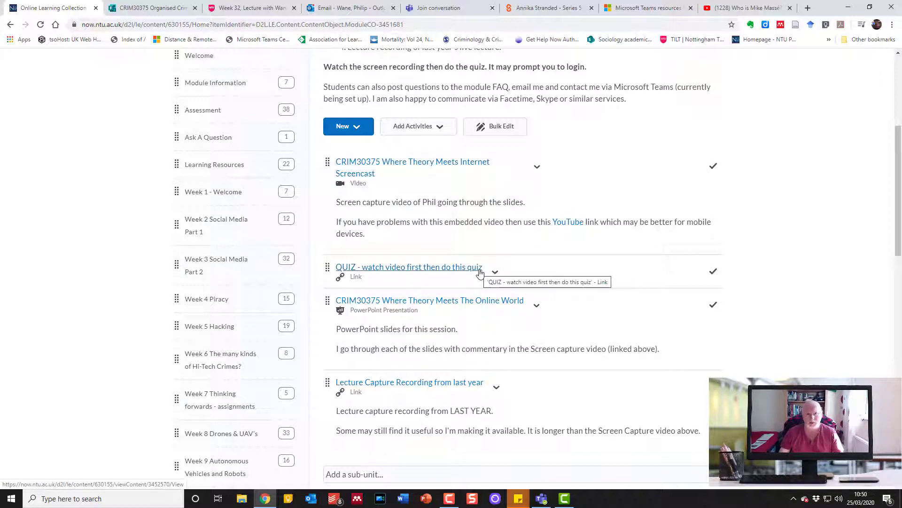
pyautogui.scroll(-1, 477, 270)
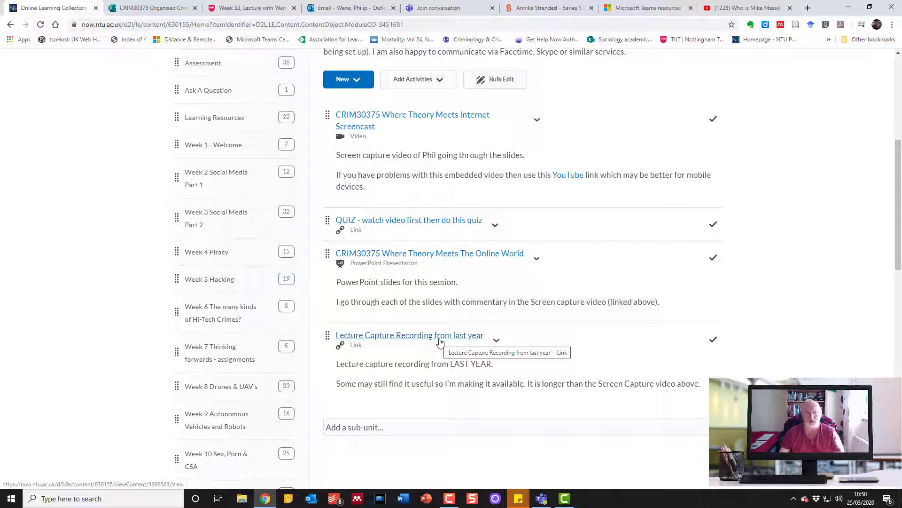
pyautogui.scroll(6, 776, 324)
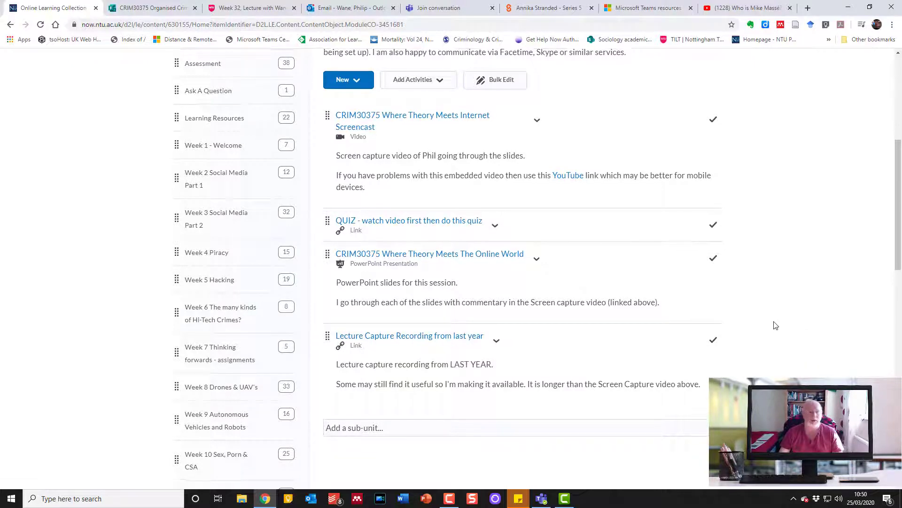